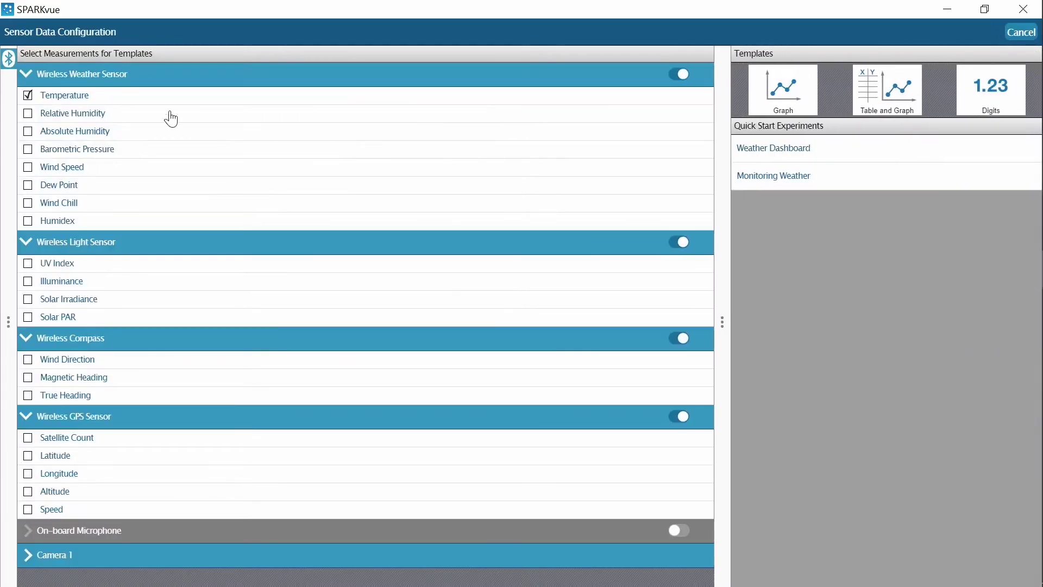
Open the Weather Dashboard quick-start experiment from the connected weather sensor's devices list
{"action": "left_click", "coordinate": [8, 60]}
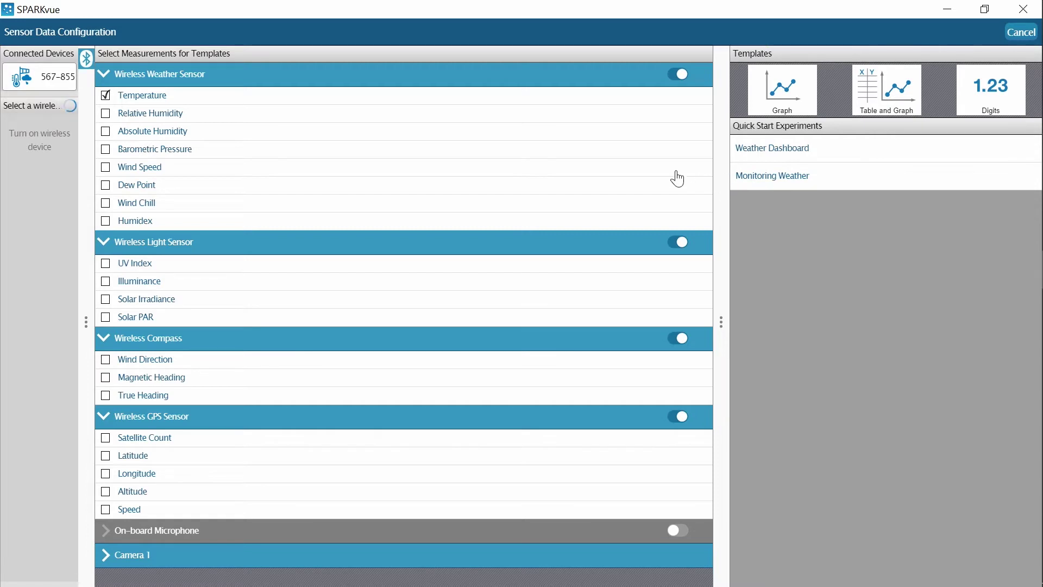
{"action": "left_click", "coordinate": [752, 157]}
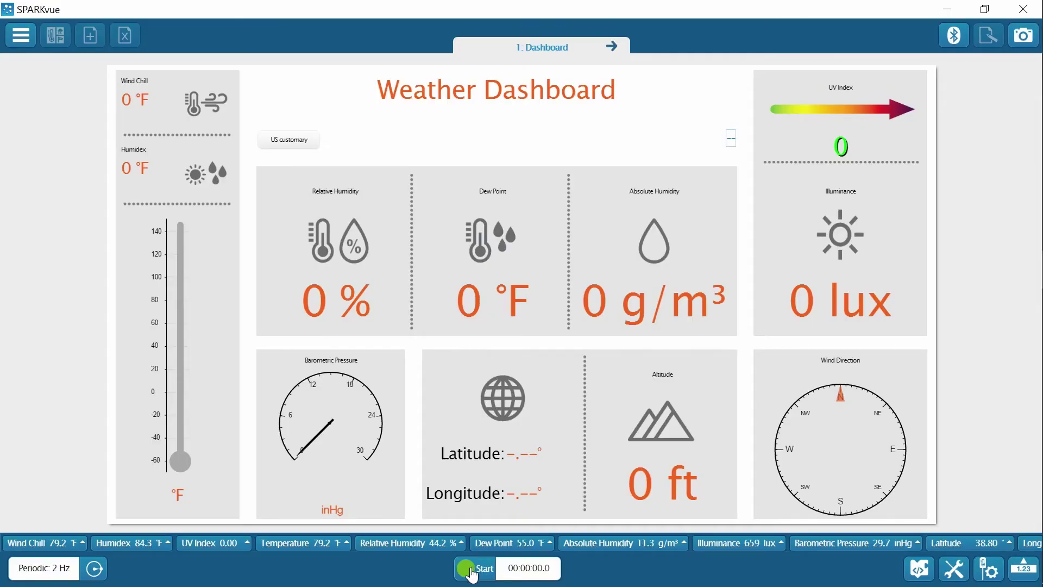
Record Run 1 of live weather readings for about 55 seconds, then stop
{"action": "left_click", "coordinate": [470, 570]}
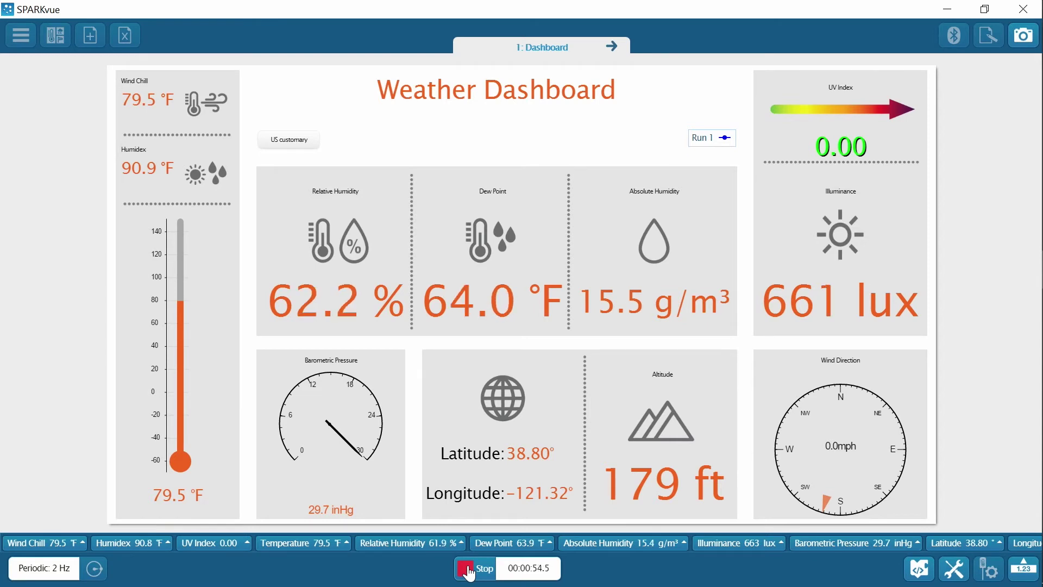
{"action": "left_click", "coordinate": [469, 569]}
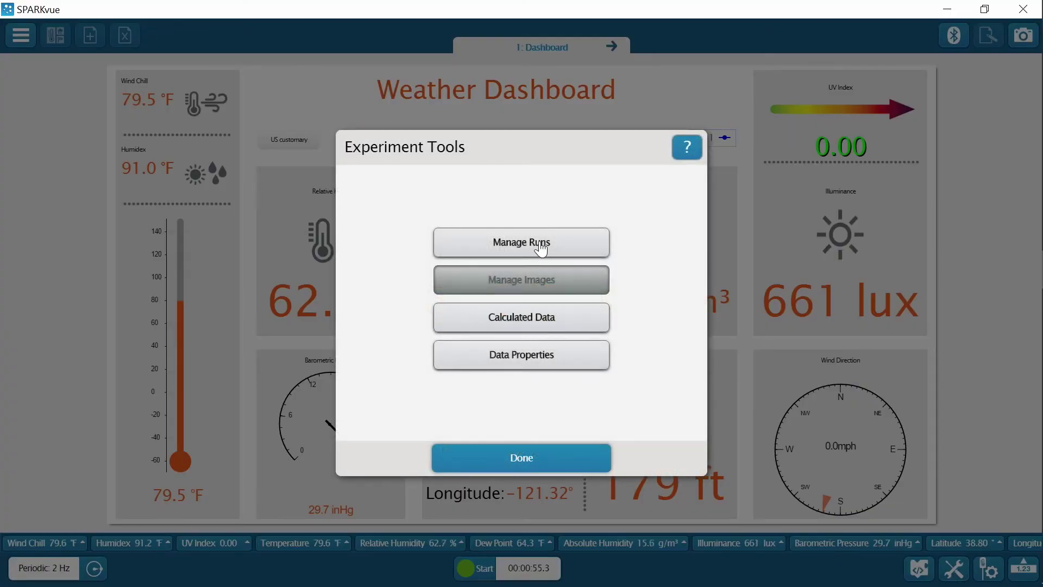
Rename Run 1 to 'Room Temp' via Manage Runs and close Experiment Tools
{"action": "left_click", "coordinate": [541, 249]}
{"action": "left_click", "coordinate": [558, 375]}
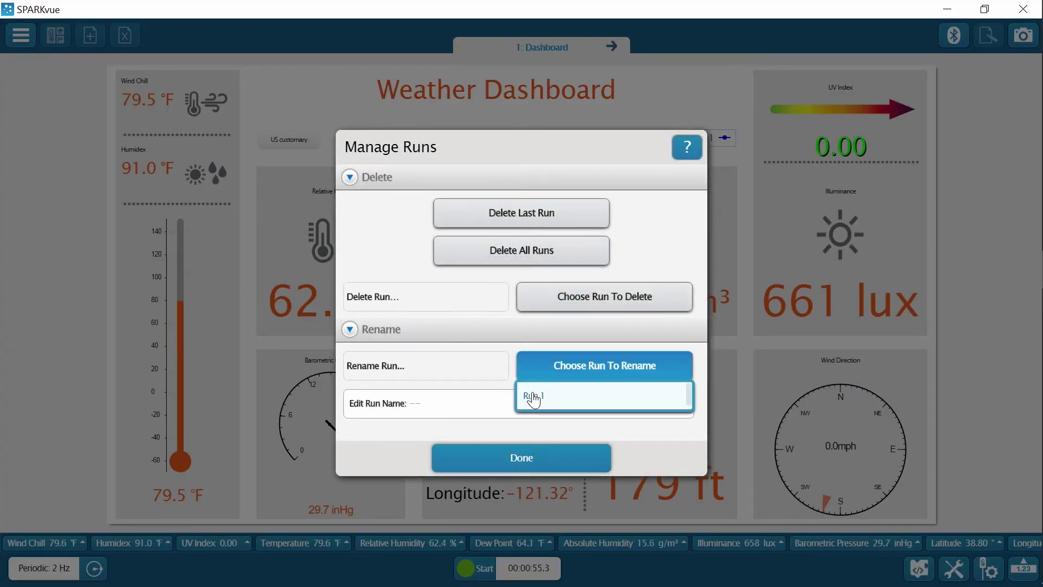
{"action": "left_click", "coordinate": [554, 396]}
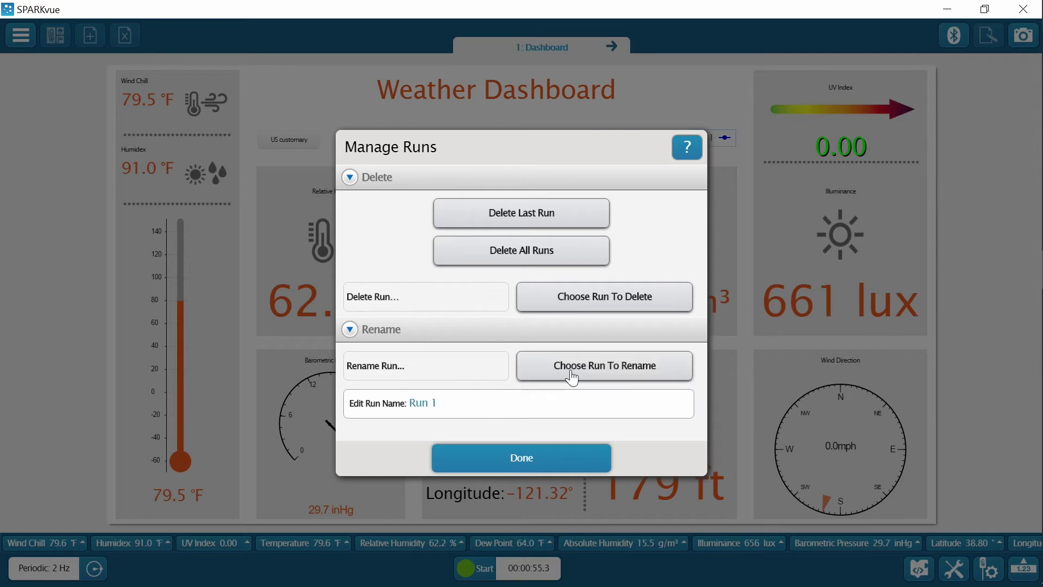
{"action": "left_click", "coordinate": [461, 401]}
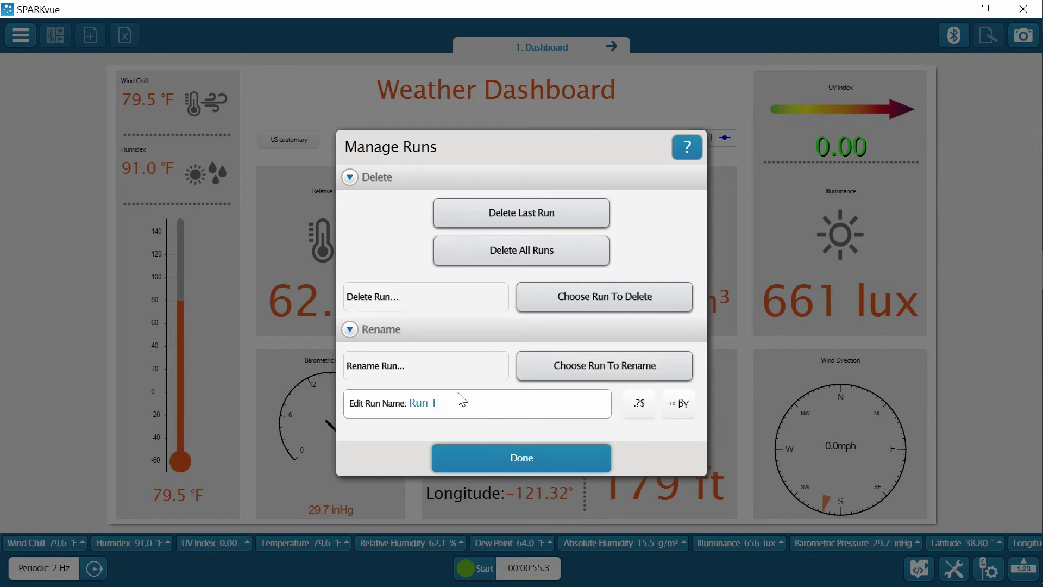
{"action": "key", "text": "BackSpace"}
{"action": "key", "text": "BackSpace"}
{"action": "key", "text": "BackSpace"}
{"action": "key", "text": "BackSpace"}
{"action": "key", "text": "BackSpace"}
{"action": "type", "text": "Room Temp"}
{"action": "left_click", "coordinate": [502, 458]}
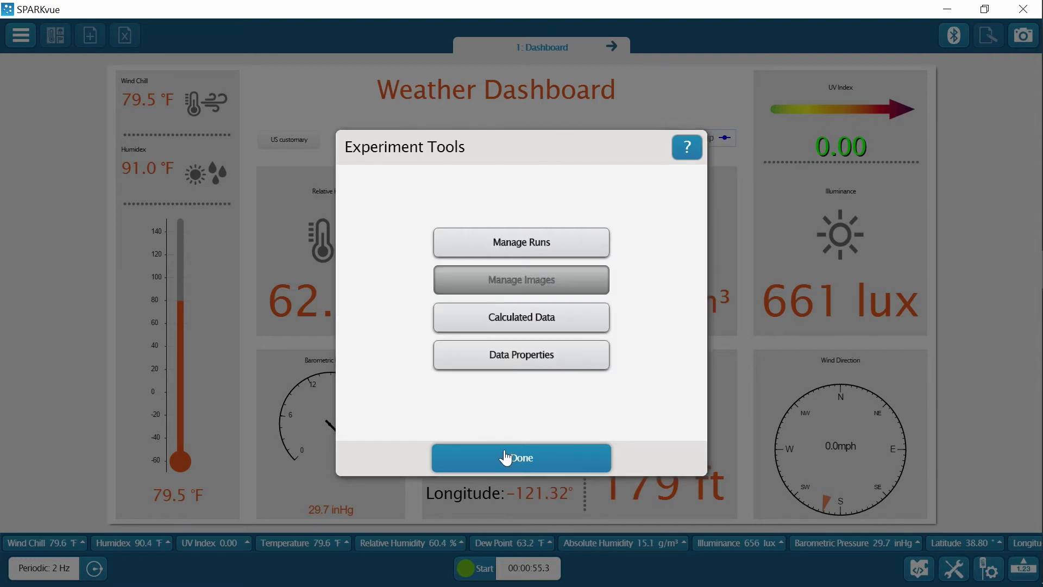
{"action": "left_click", "coordinate": [510, 459]}
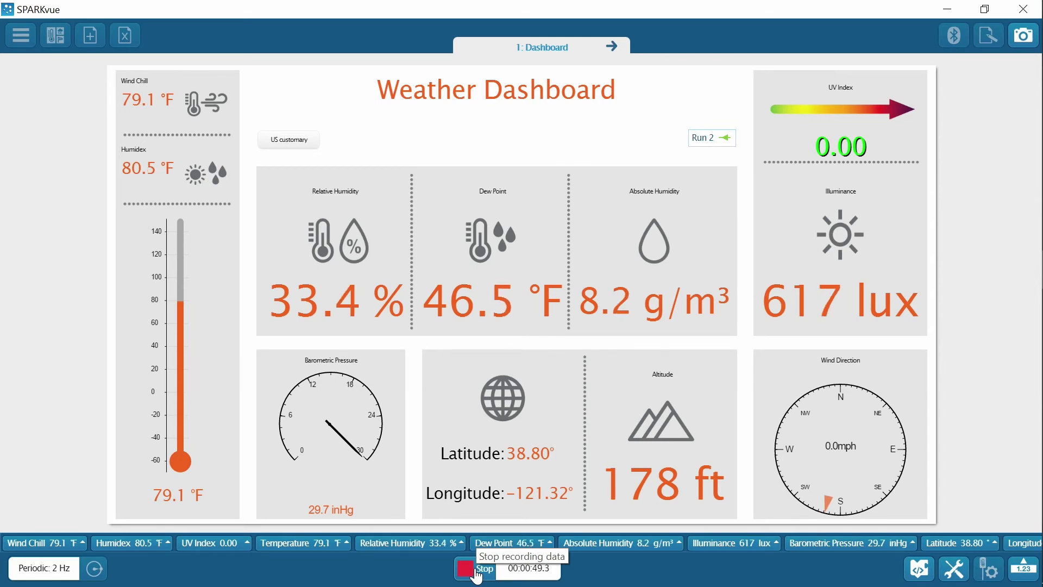
Stop Run 2 after about 51 seconds of weather readings
{"action": "left_click", "coordinate": [473, 570]}
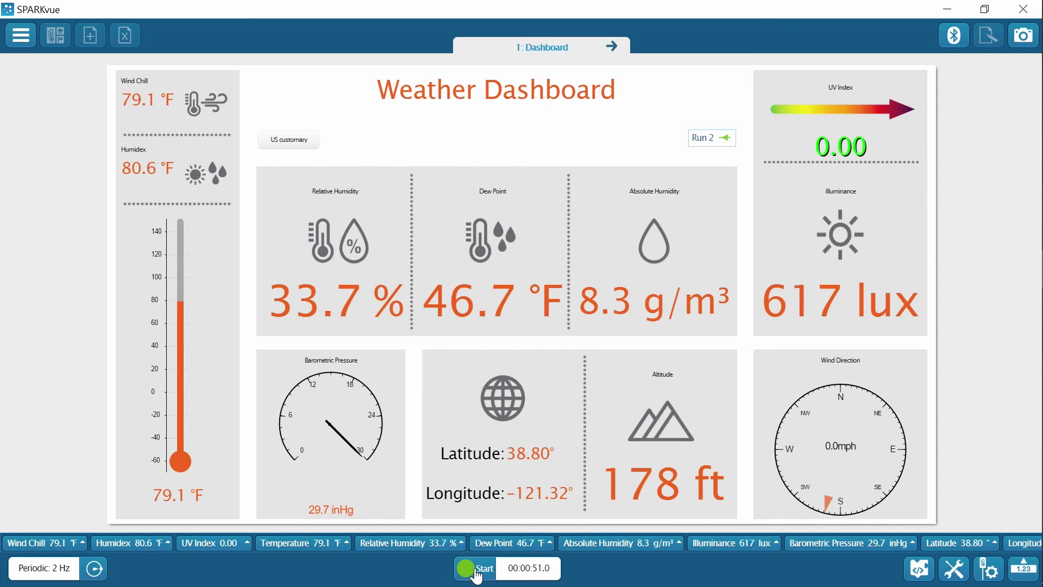
Rename Run 2 to 'Cold water' through Experiment Tools > Manage Runs
{"action": "mouse_move", "coordinate": [1008, 558]}
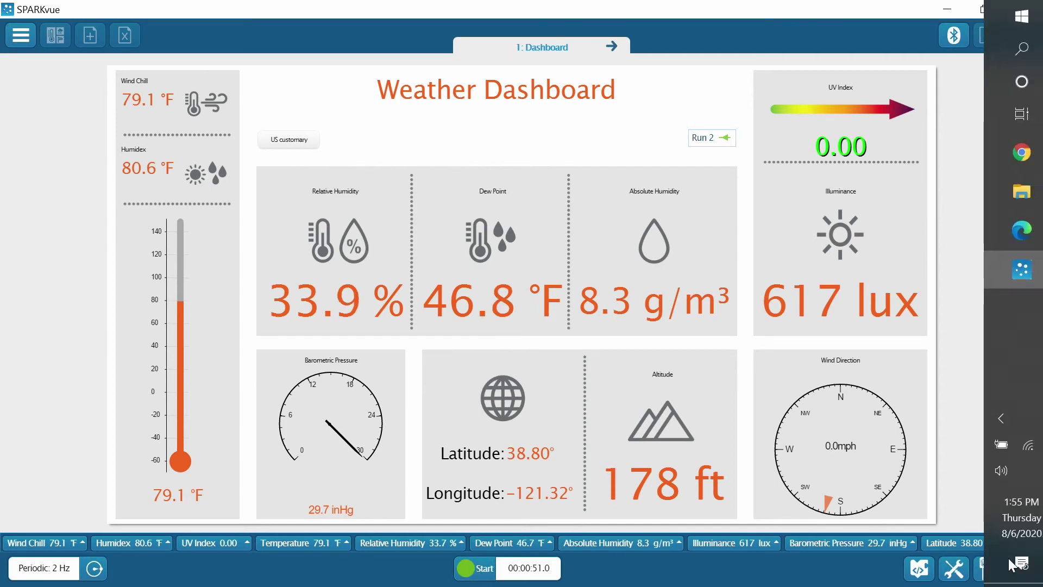
{"action": "left_click", "coordinate": [960, 569]}
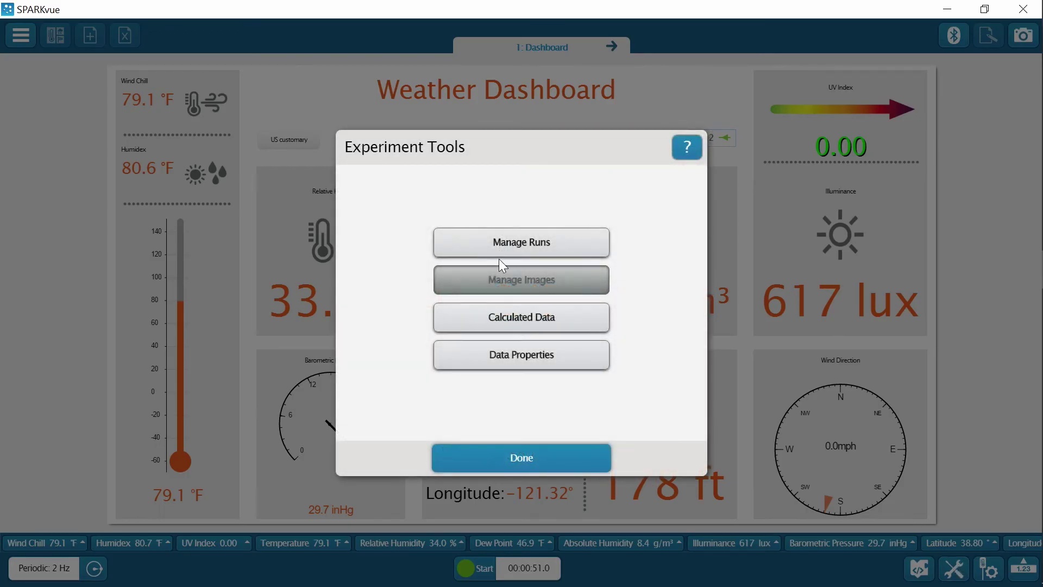
{"action": "left_click", "coordinate": [467, 250]}
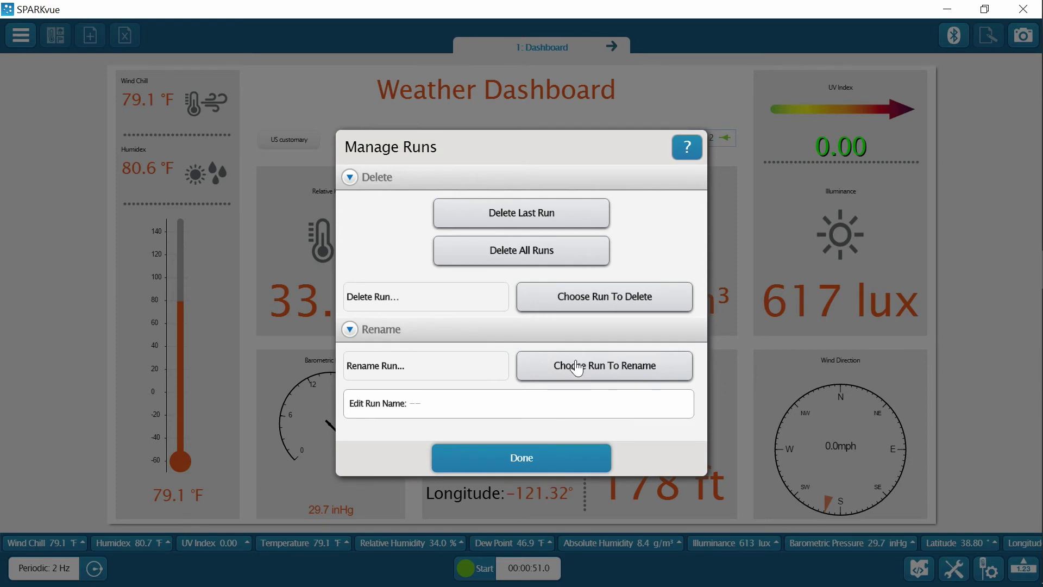
{"action": "left_click", "coordinate": [577, 368]}
{"action": "left_click", "coordinate": [576, 422]}
{"action": "left_click", "coordinate": [494, 400]}
{"action": "key", "text": "BackSpace"}
{"action": "key", "text": "BackSpace"}
{"action": "key", "text": "BackSpace"}
{"action": "key", "text": "BackSpace"}
{"action": "key", "text": "BackSpace"}
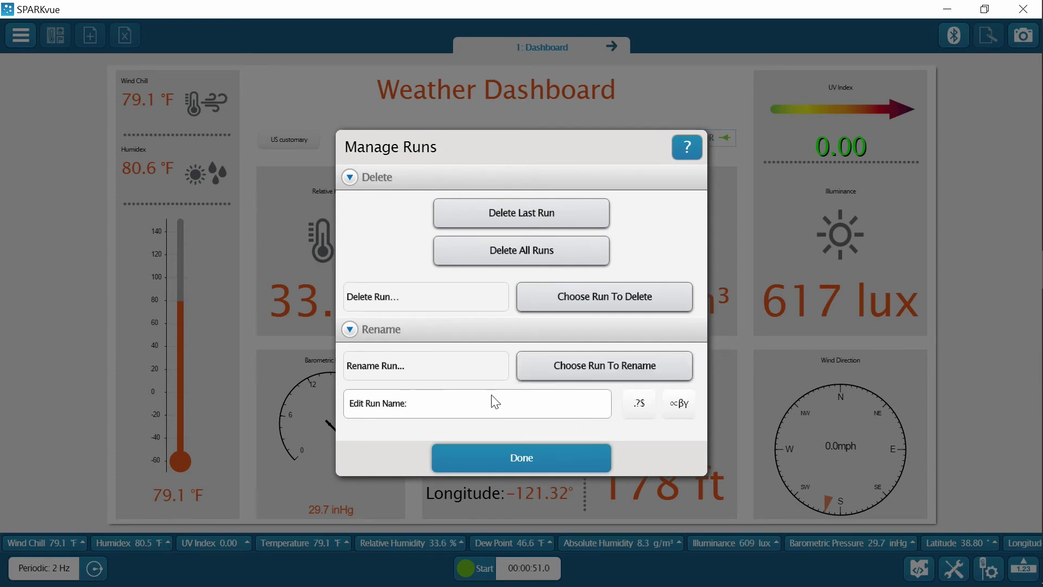
{"action": "type", "text": "Cold wate"}
{"action": "left_click", "coordinate": [533, 459]}
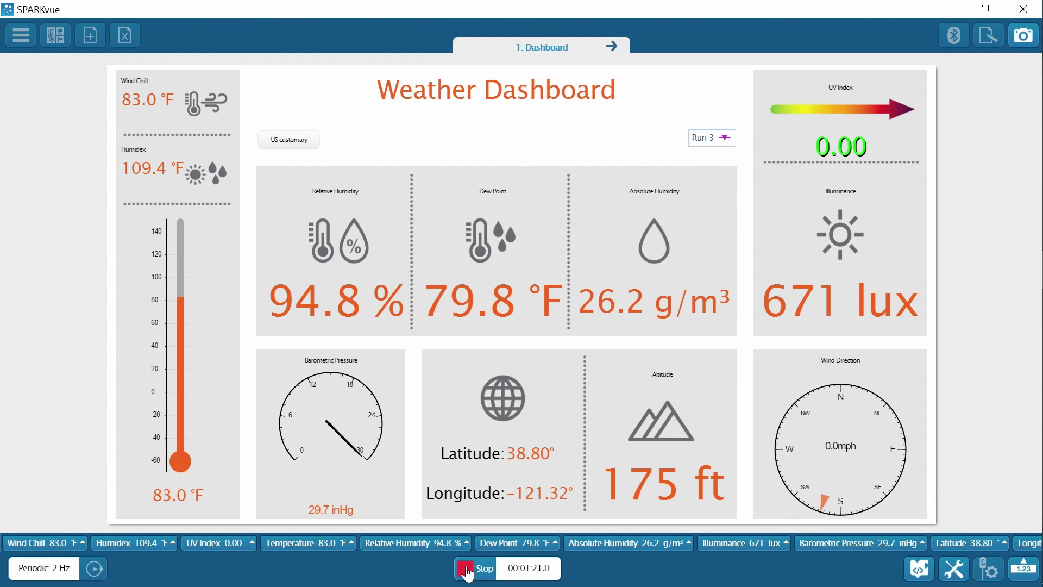
Stop Run 3 at about 82 seconds, with temperature ending at 83.0 °F
{"action": "left_click", "coordinate": [467, 569]}
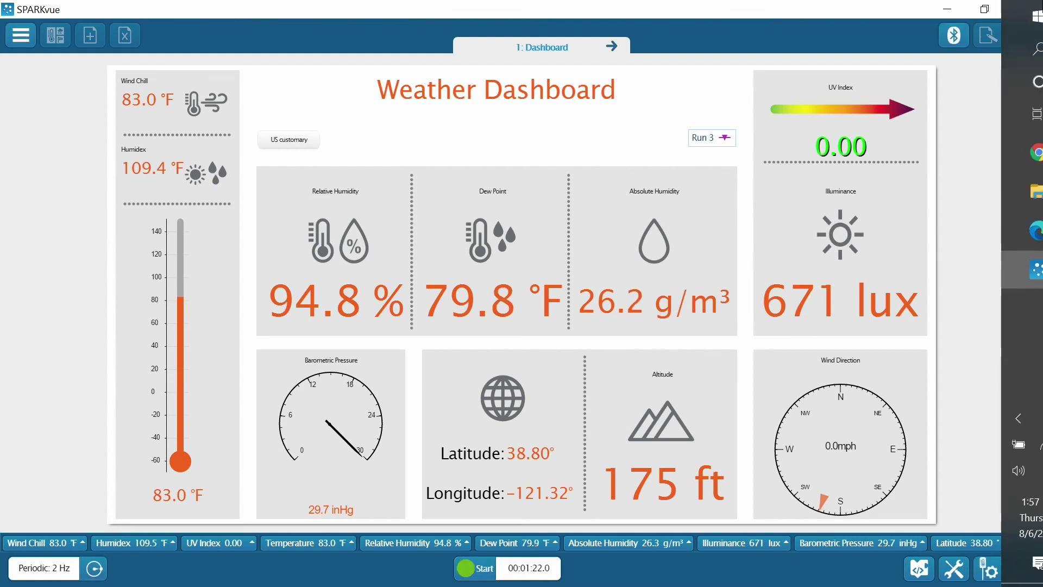
Rename Run 3 to 'Warm water' via Manage Runs, then close Experiment Tools
{"action": "left_click", "coordinate": [955, 571]}
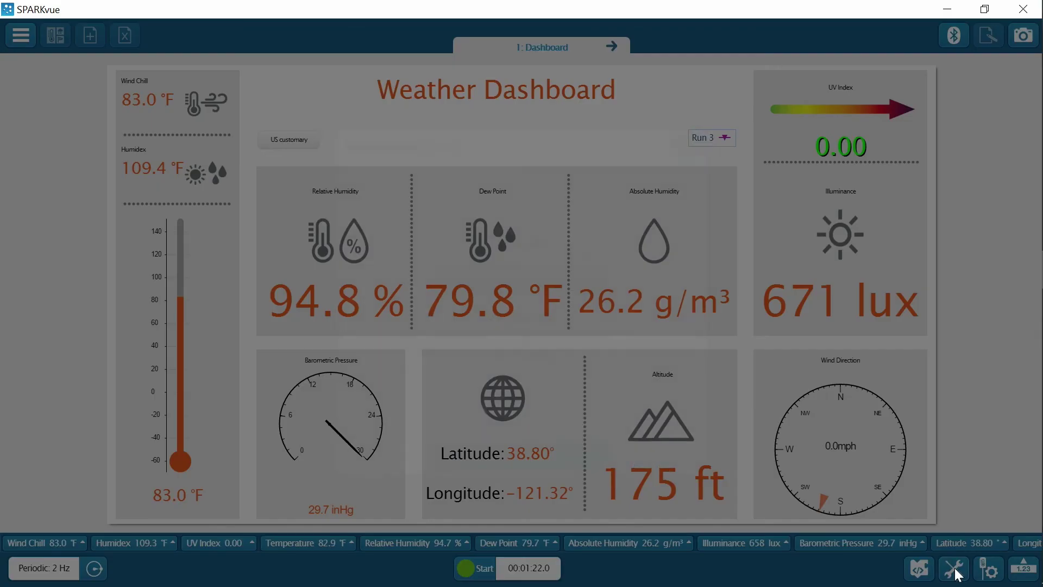
{"action": "left_click", "coordinate": [461, 244]}
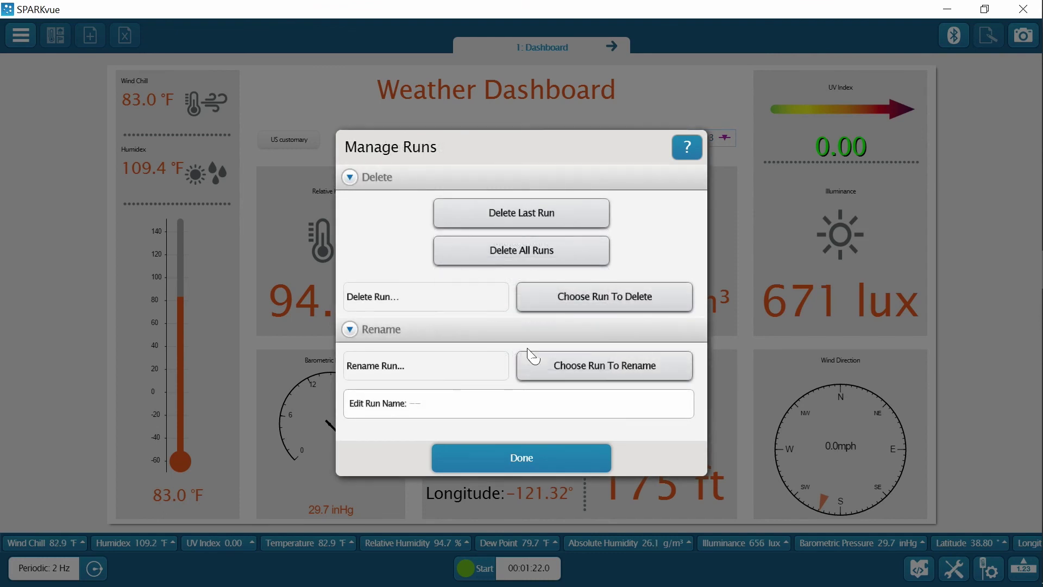
{"action": "left_click", "coordinate": [607, 368]}
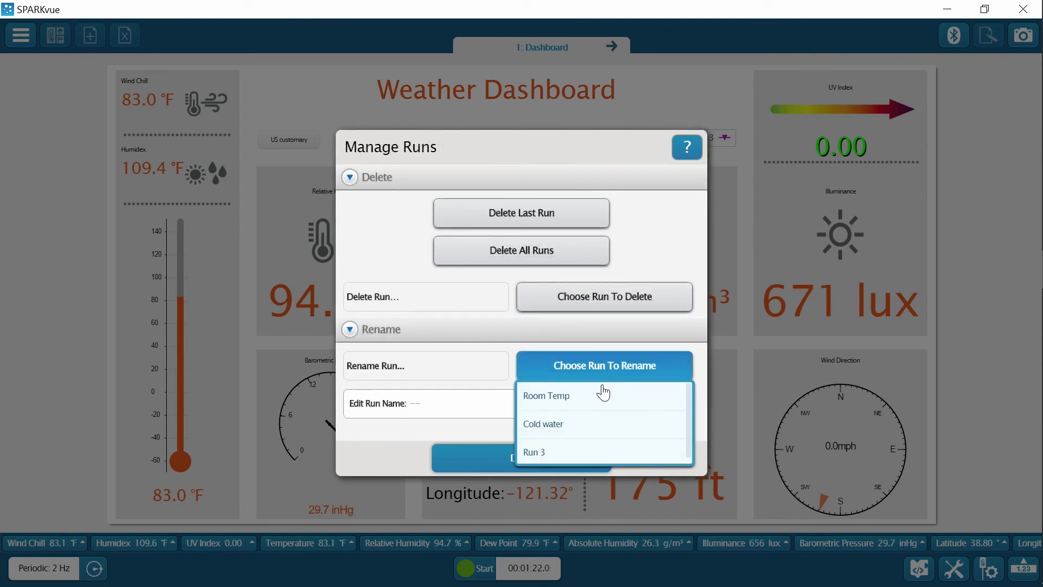
{"action": "left_click", "coordinate": [544, 452]}
{"action": "left_click", "coordinate": [534, 398]}
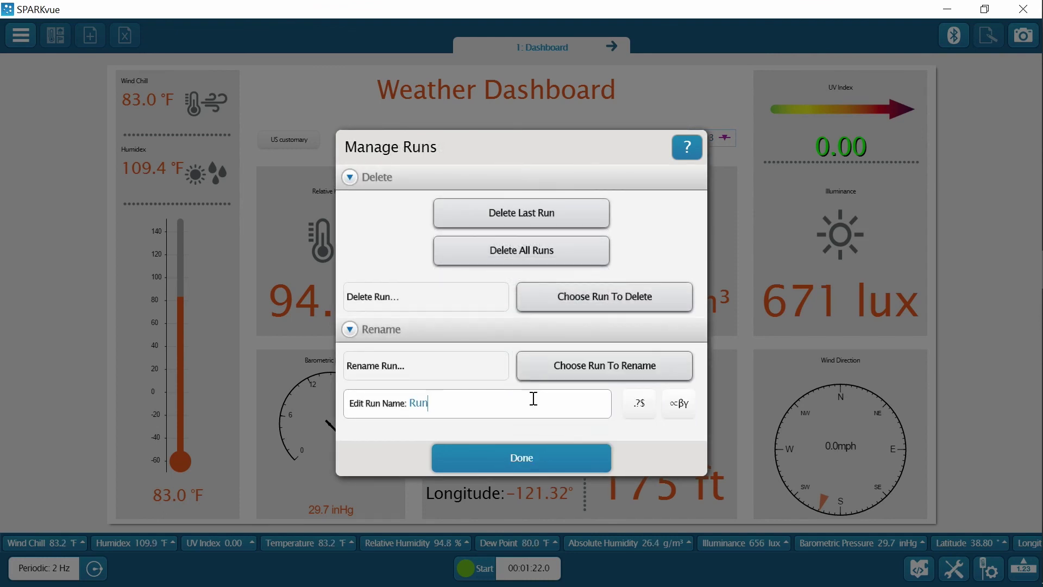
{"action": "key", "text": "BackSpace"}
{"action": "key", "text": "BackSpace"}
{"action": "key", "text": "BackSpace"}
{"action": "type", "text": "Warm wat"}
{"action": "left_click", "coordinate": [531, 470]}
{"action": "left_click", "coordinate": [480, 461]}
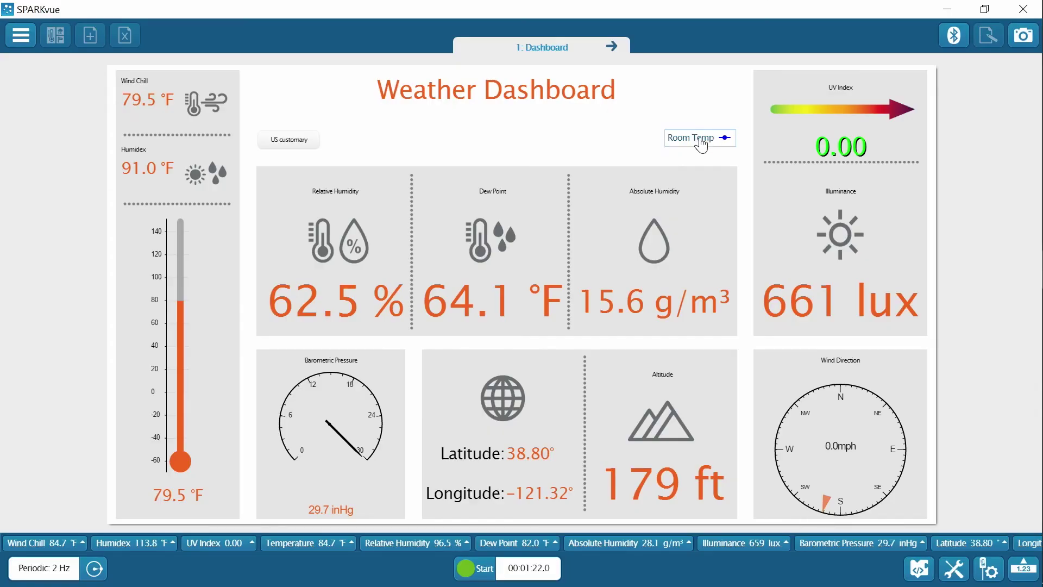
{"action": "left_click", "coordinate": [698, 143]}
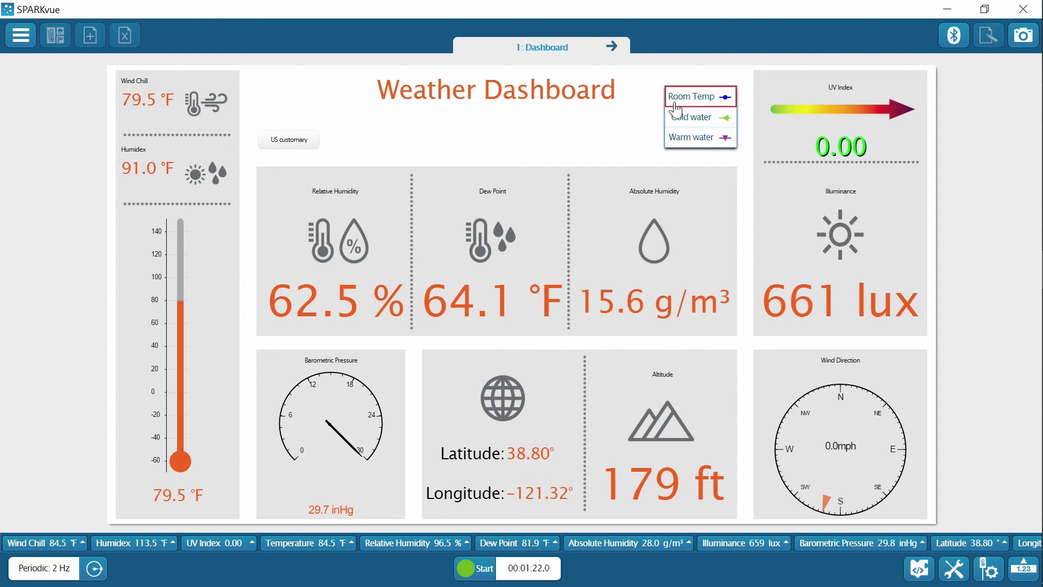
{"action": "left_click", "coordinate": [676, 120]}
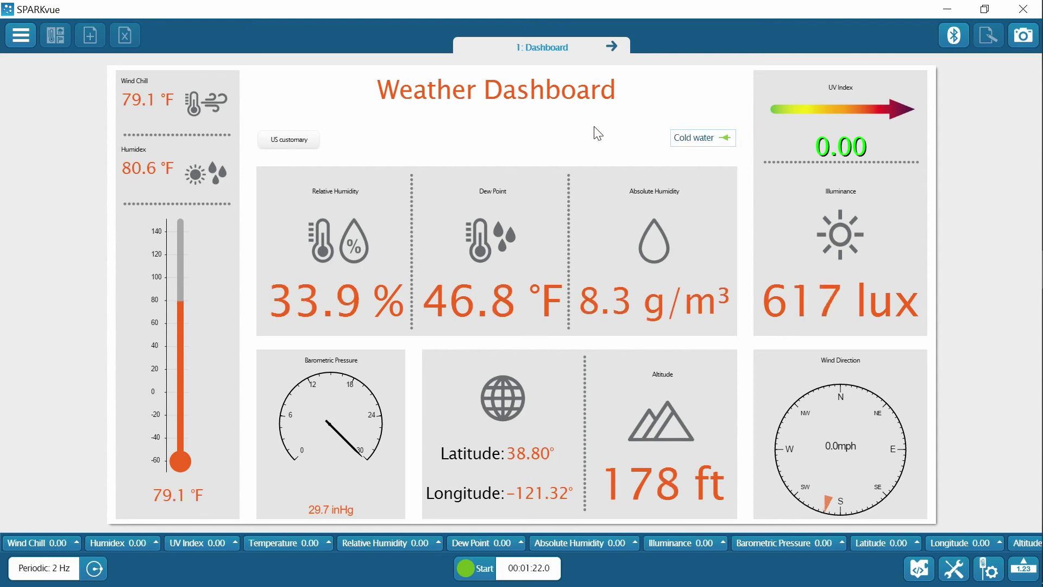
{"action": "left_click", "coordinate": [691, 144]}
{"action": "left_click", "coordinate": [692, 134]}
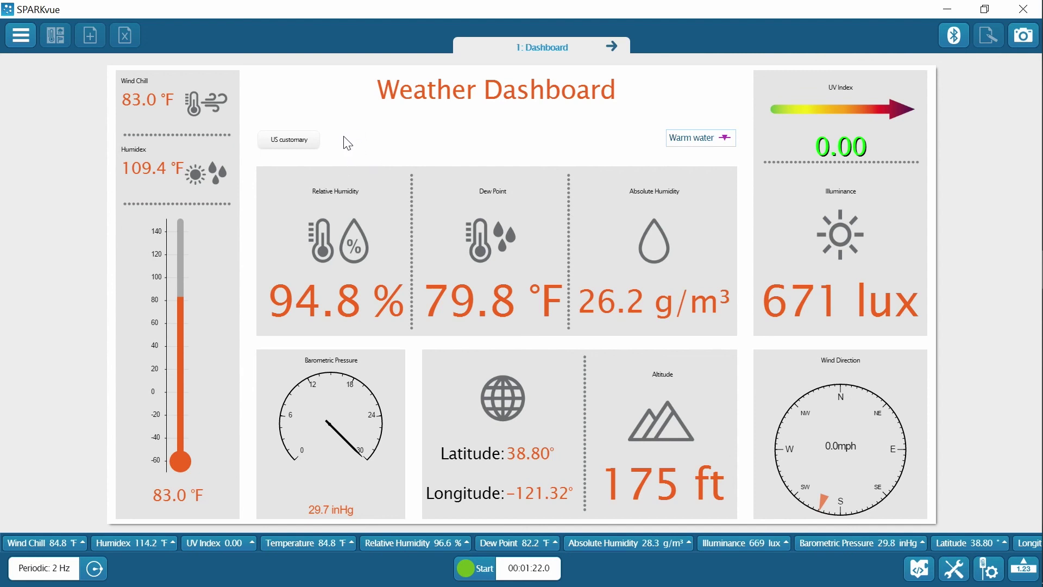
Change the dashboard unit system from US customary to Metric
{"action": "left_click", "coordinate": [293, 146]}
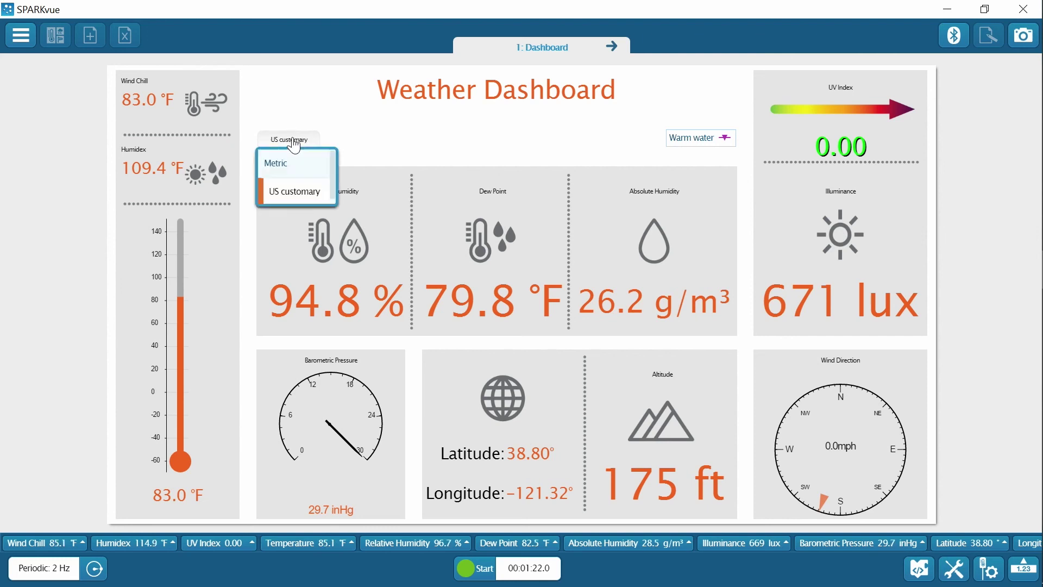
{"action": "left_click", "coordinate": [293, 163]}
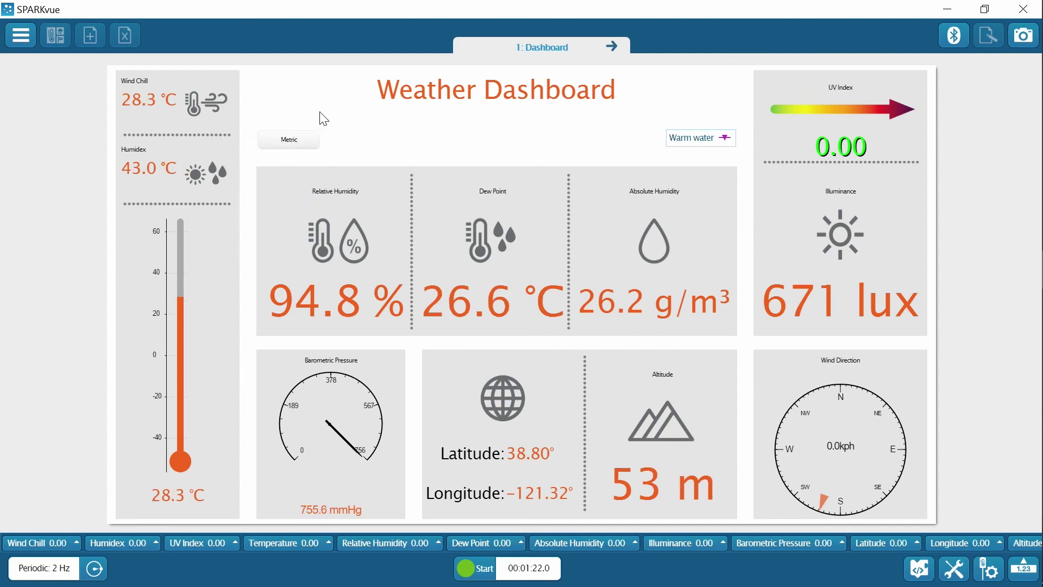